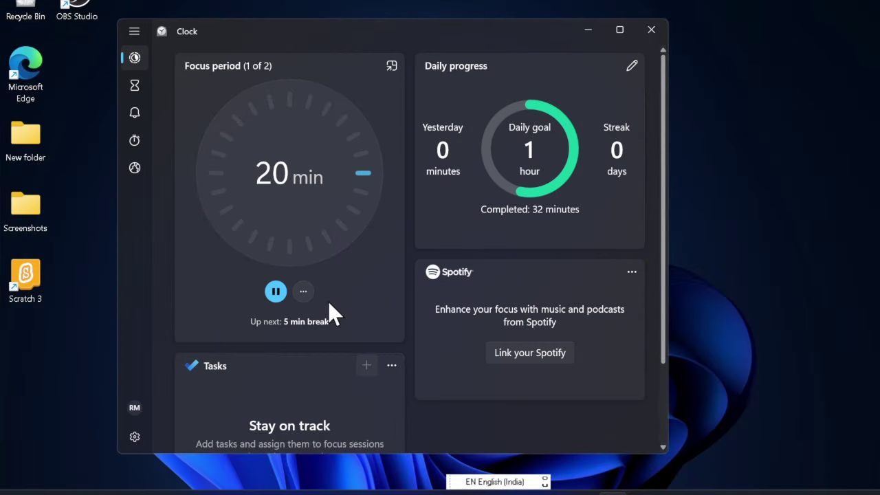
Pause the running focus timer on the Clock Focus page
{"action": "scroll", "coordinate": [478, 375], "scroll_direction": "down", "scroll_amount": 3}
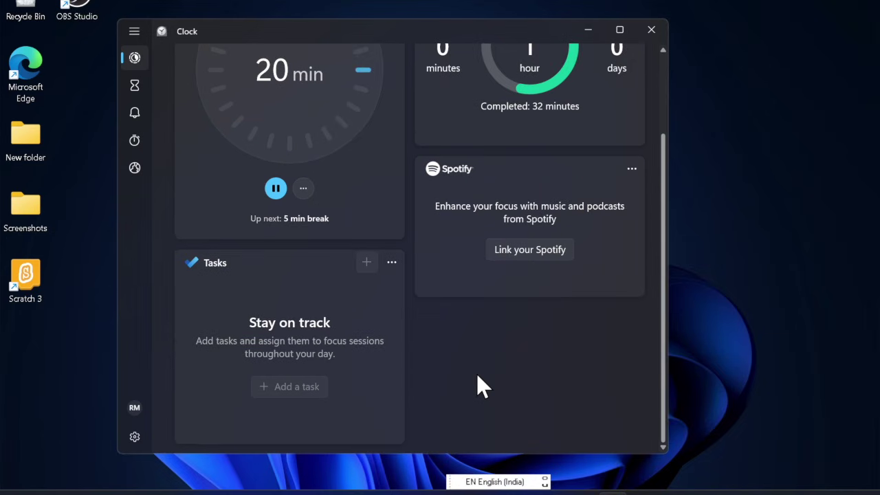
{"action": "scroll", "coordinate": [477, 373], "scroll_direction": "up", "scroll_amount": 3}
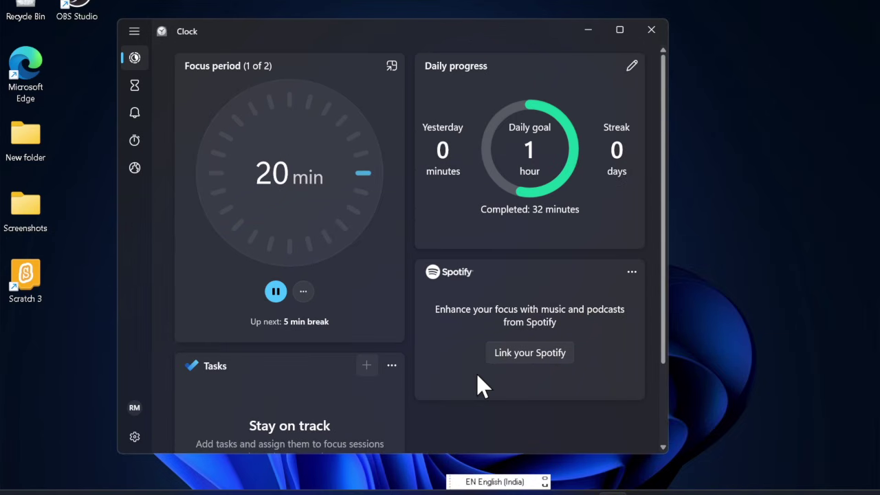
{"action": "left_click", "coordinate": [276, 289]}
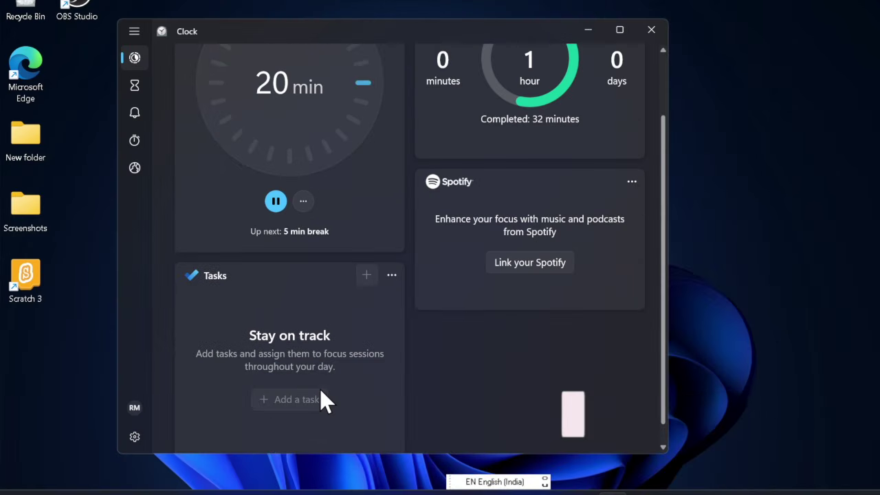
Cancel the daily goal edit, keeping 1 hour, and close the Clock app
{"action": "scroll", "coordinate": [324, 400], "scroll_direction": "up", "scroll_amount": 3}
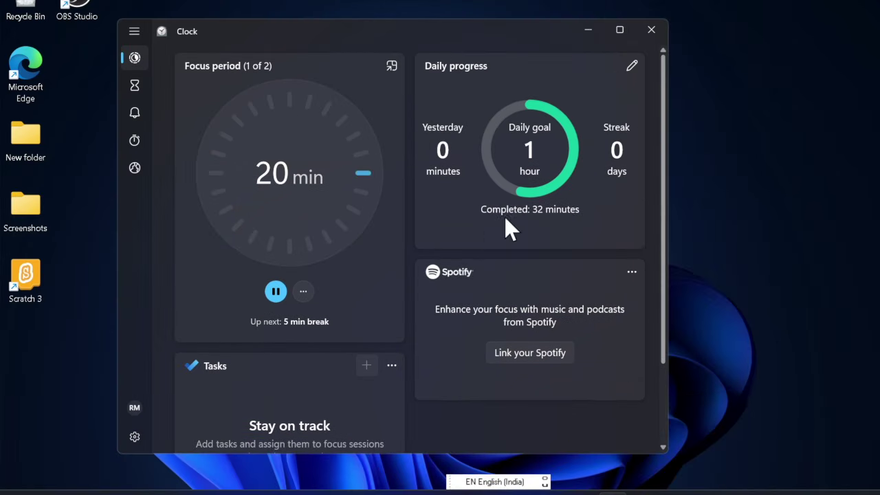
{"action": "left_click", "coordinate": [631, 64]}
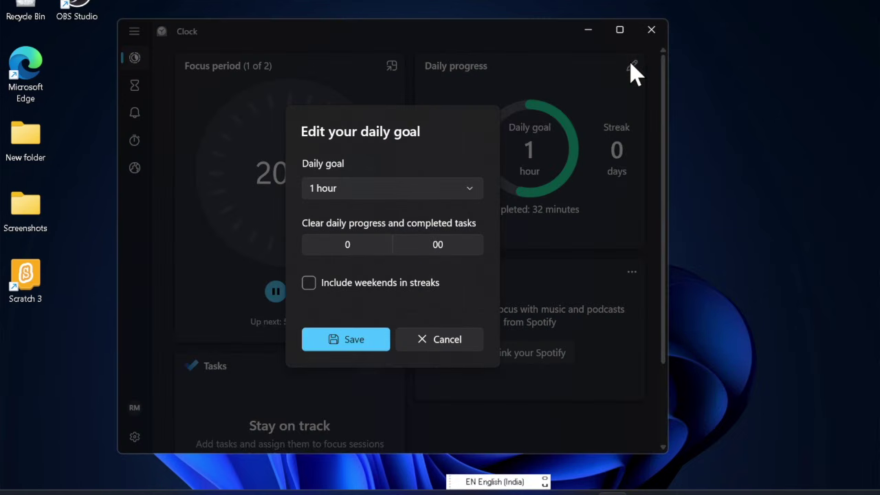
{"action": "left_click", "coordinate": [452, 343]}
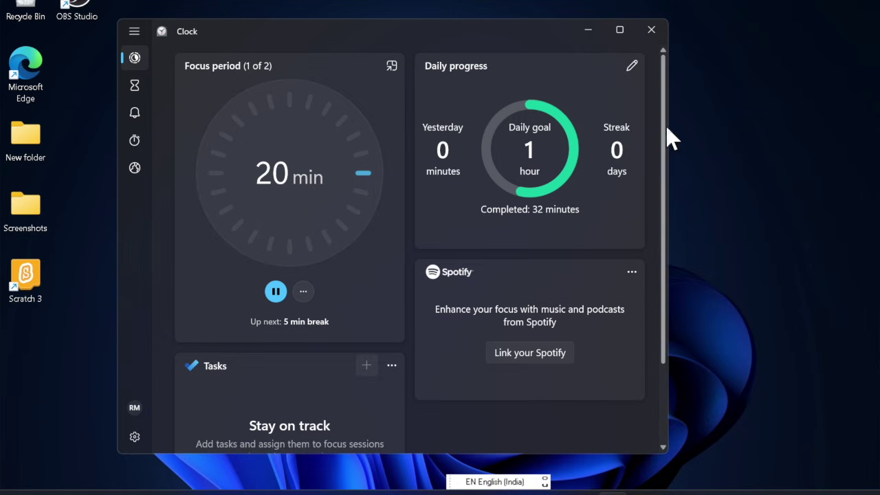
{"action": "left_click", "coordinate": [651, 30]}
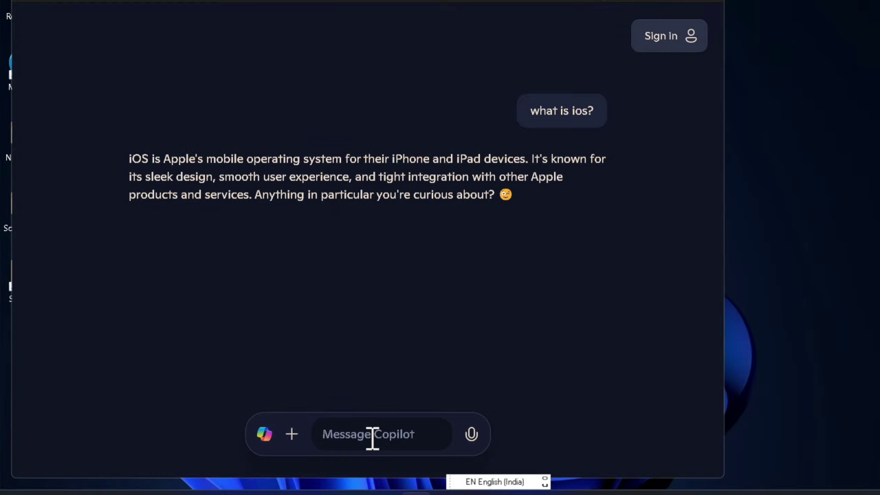
Ask Copilot 'what is iPhone?', then request an education essay and scroll through the reply
{"action": "type", "text": "what is iPhone?"}
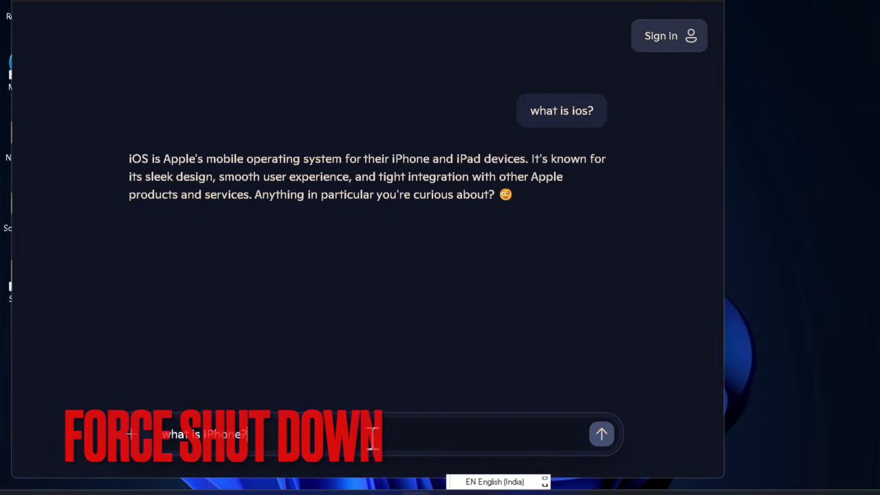
{"action": "key", "text": "Return"}
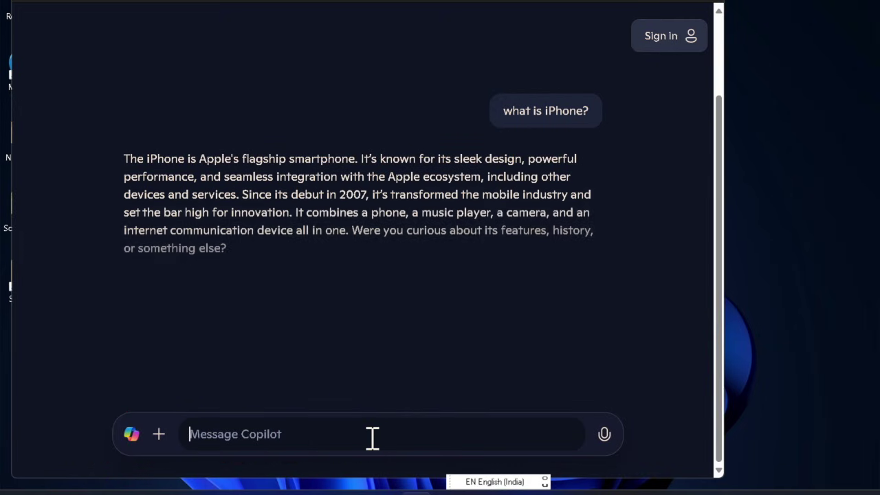
{"action": "type", "text": "write an essay about edu"}
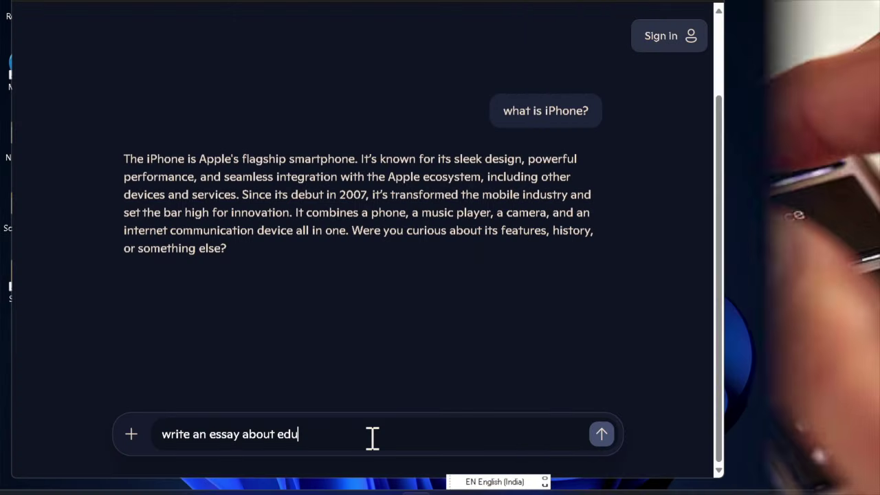
{"action": "type", "text": "cation"}
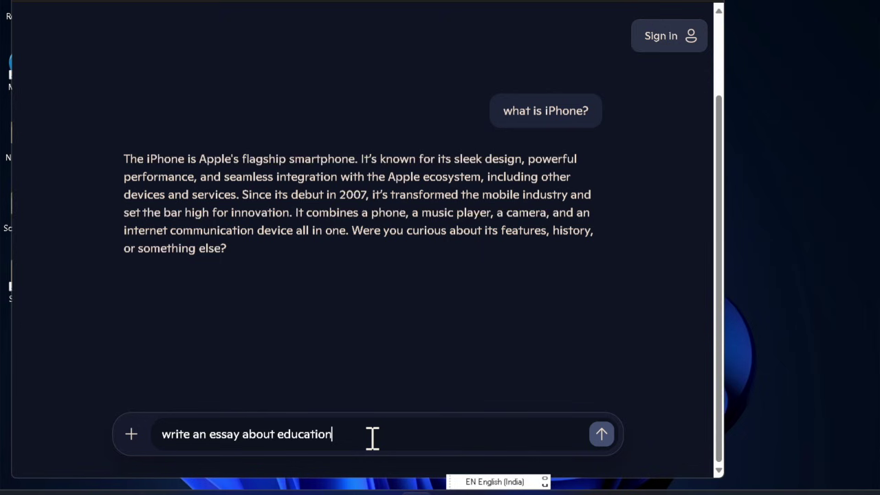
{"action": "key", "text": "Return"}
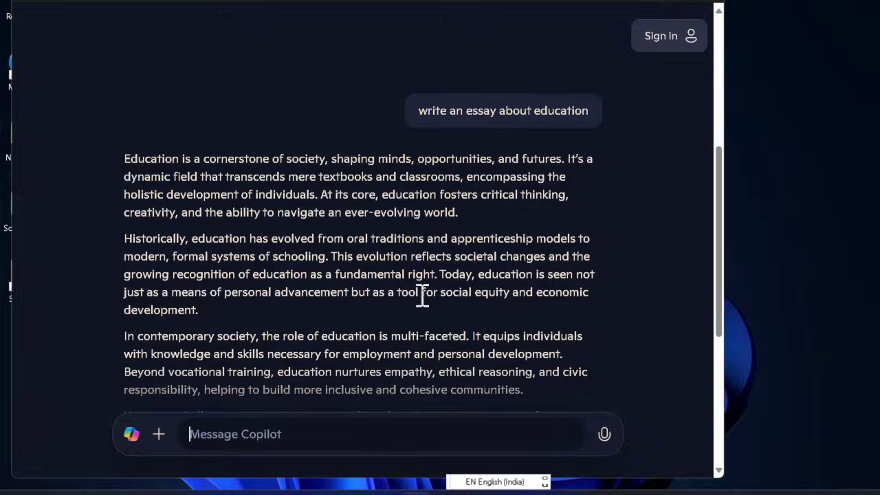
{"action": "scroll", "coordinate": [422, 296], "scroll_direction": "down", "scroll_amount": 2}
{"action": "scroll", "coordinate": [422, 296], "scroll_direction": "down", "scroll_amount": 1}
{"action": "scroll", "coordinate": [422, 295], "scroll_direction": "down", "scroll_amount": 2}
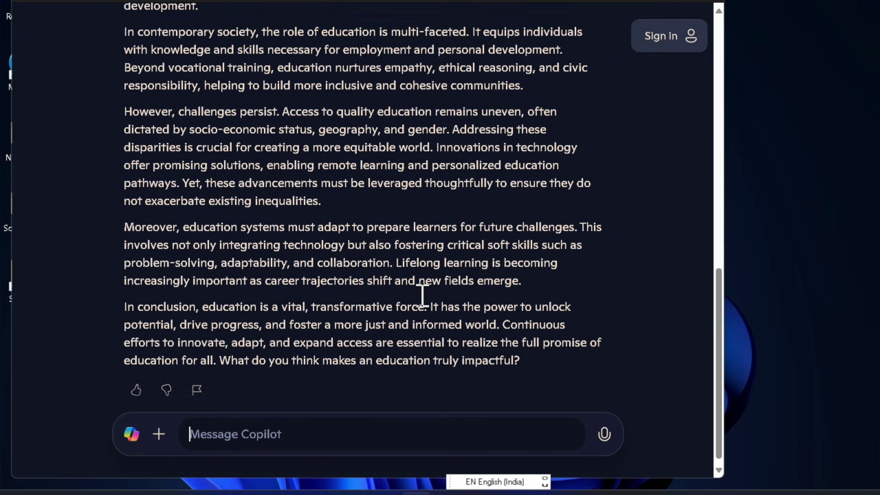
{"action": "scroll", "coordinate": [422, 296], "scroll_direction": "up", "scroll_amount": 4}
{"action": "scroll", "coordinate": [422, 295], "scroll_direction": "up", "scroll_amount": 1}
{"action": "scroll", "coordinate": [558, 176], "scroll_direction": "up", "scroll_amount": 1}
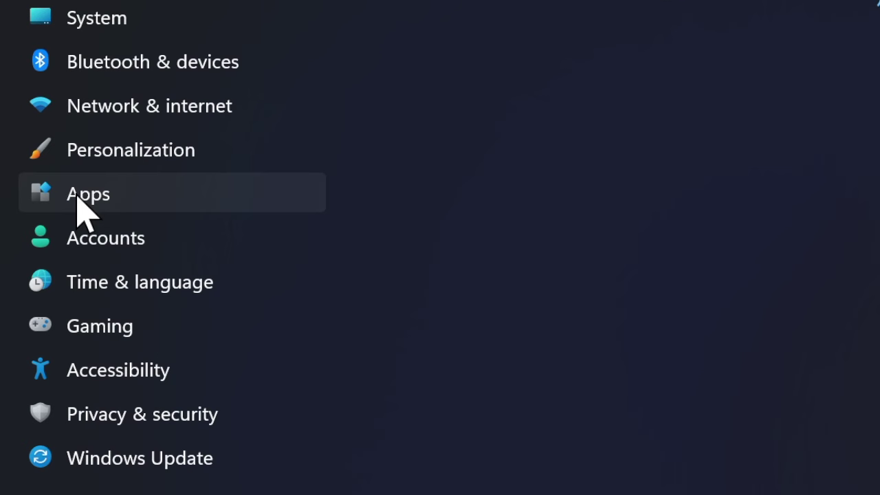
Expand the Background app permissions dropdown in Copilot's Advanced options under Installed apps
{"action": "left_click", "coordinate": [88, 202]}
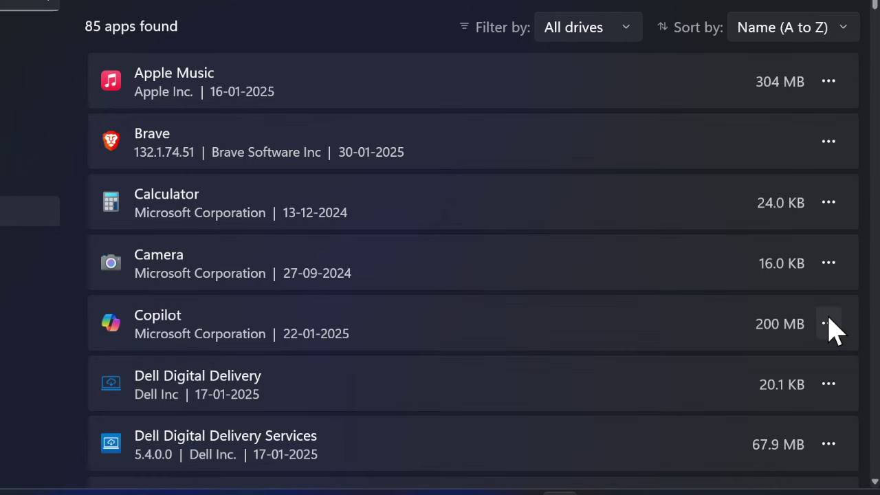
{"action": "left_click", "coordinate": [828, 323]}
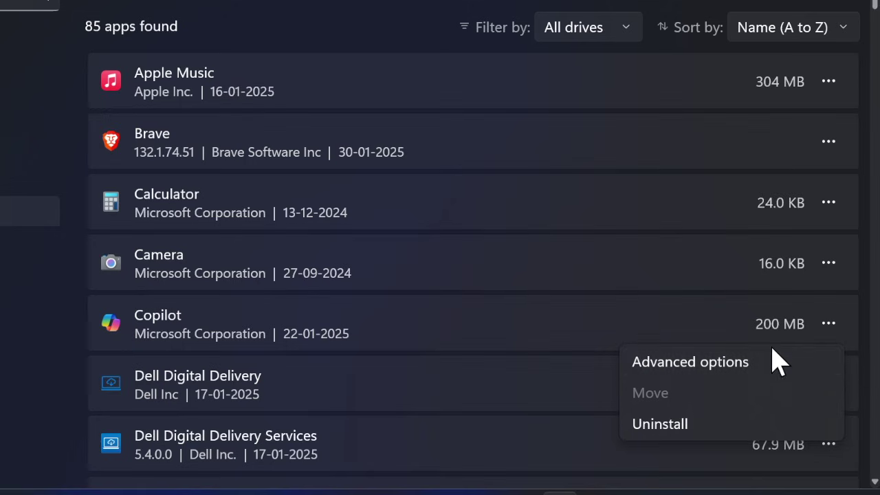
{"action": "left_click", "coordinate": [323, 262]}
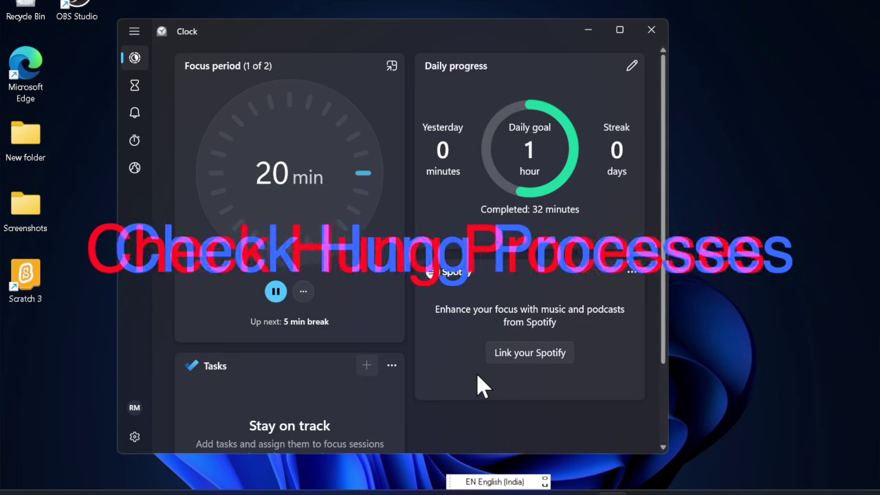
Pause and then resume the focus session timer
{"action": "left_click", "coordinate": [276, 288]}
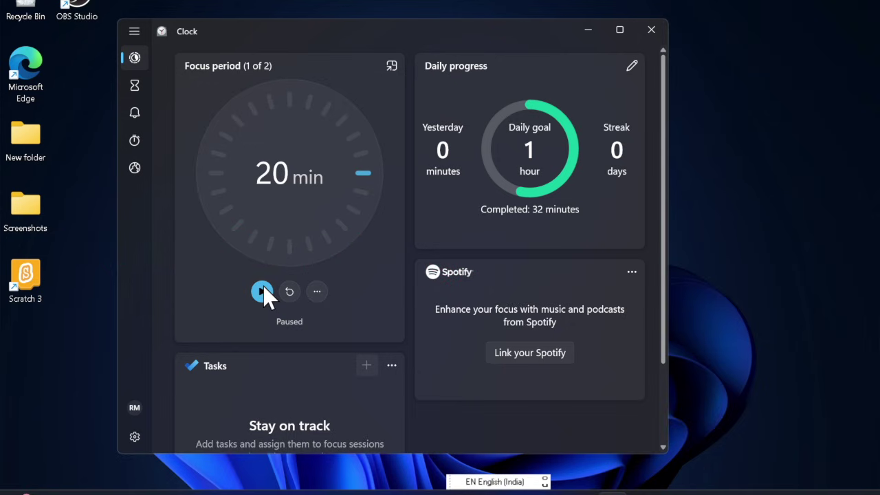
{"action": "left_click", "coordinate": [262, 288]}
{"action": "scroll", "coordinate": [321, 389], "scroll_direction": "down", "scroll_amount": 3}
{"action": "scroll", "coordinate": [321, 389], "scroll_direction": "up", "scroll_amount": 3}
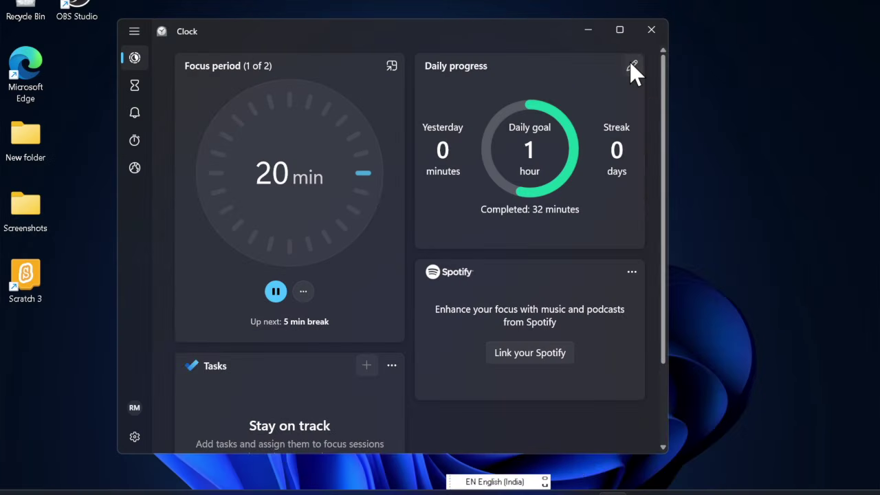
Cancel the daily goal edit, leaving it at 1 hour, and close Clock
{"action": "left_click", "coordinate": [631, 65]}
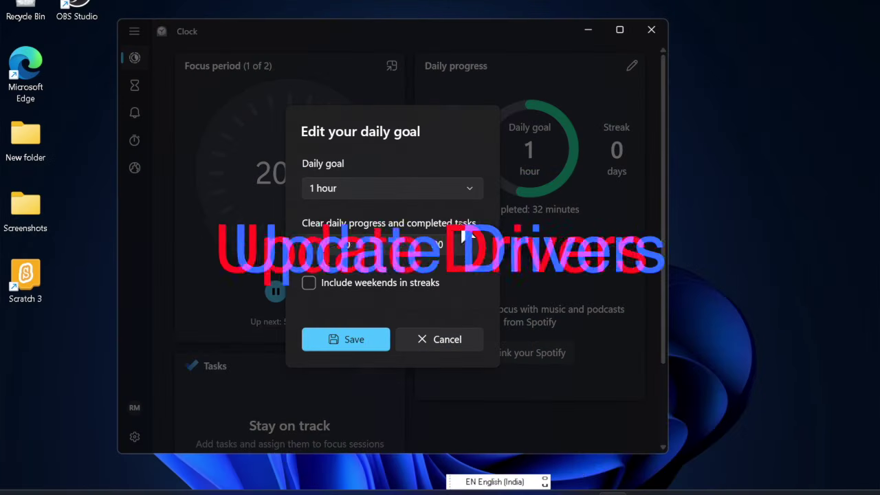
{"action": "left_click", "coordinate": [448, 334]}
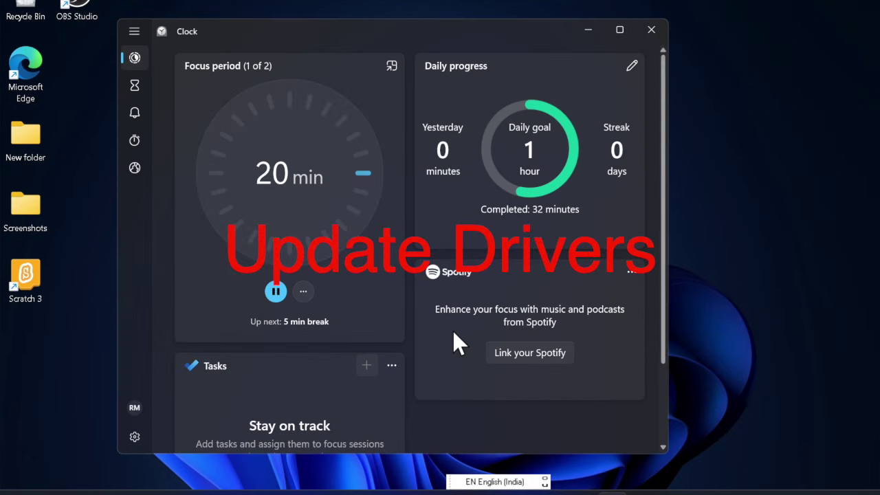
{"action": "left_click", "coordinate": [658, 31]}
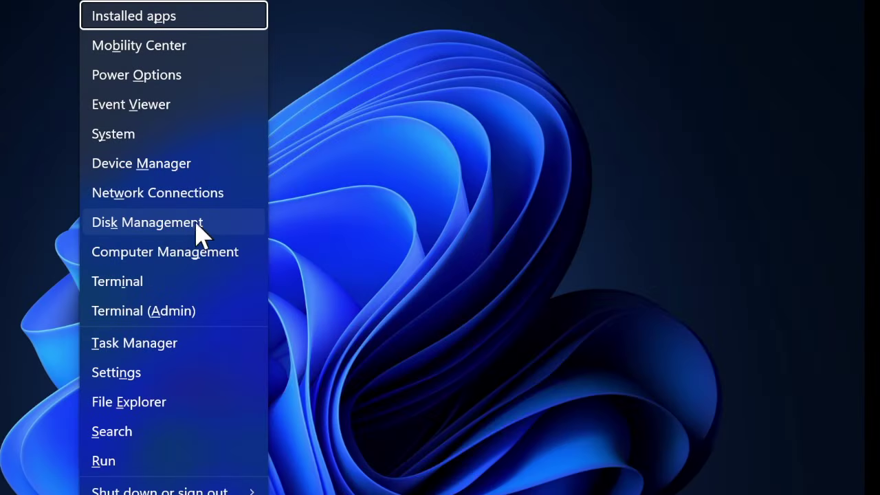
Start a driver update for Intel(R) Iris(R) Xe Graphics under Device Manager's Display adapters
{"action": "key", "text": "m"}
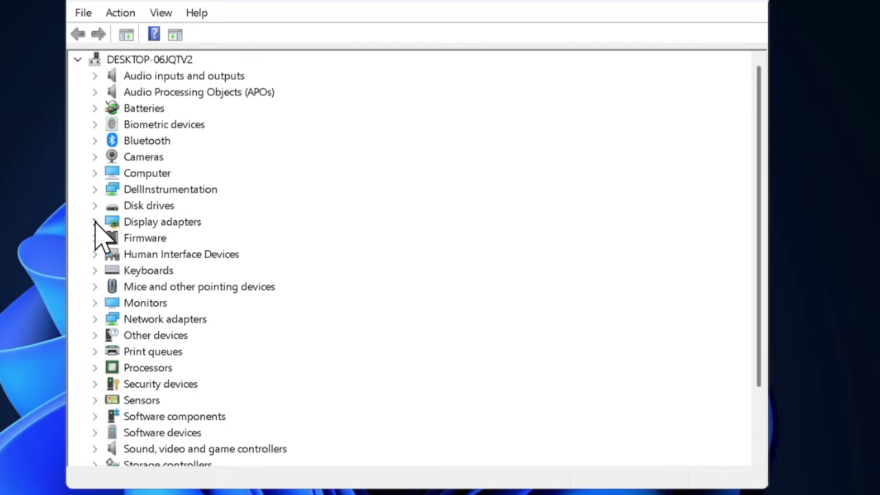
{"action": "left_click", "coordinate": [95, 221]}
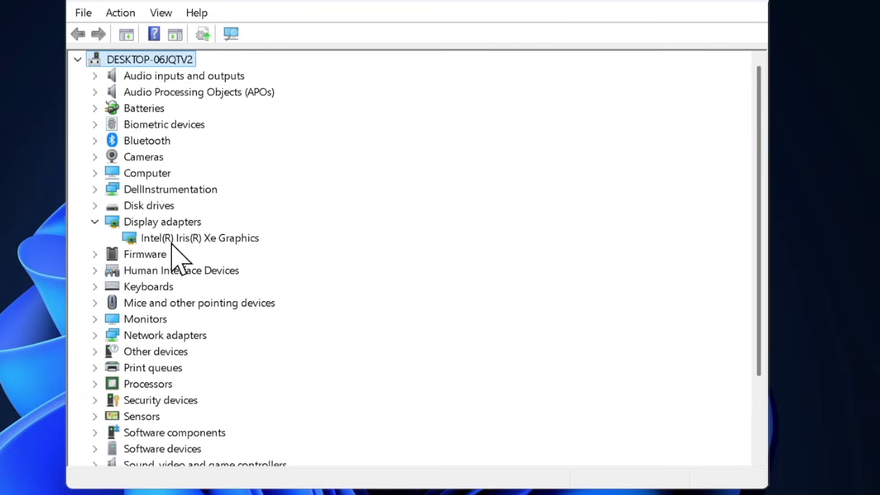
{"action": "right_click", "coordinate": [214, 242]}
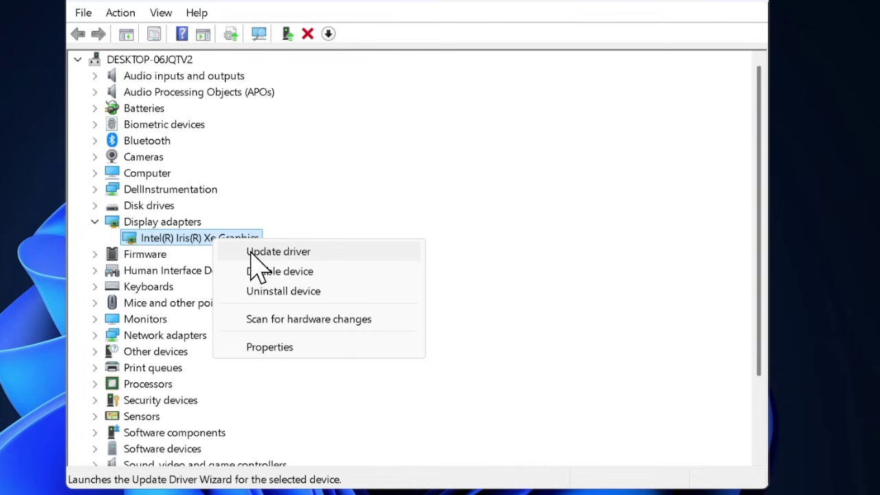
{"action": "left_click", "coordinate": [308, 253]}
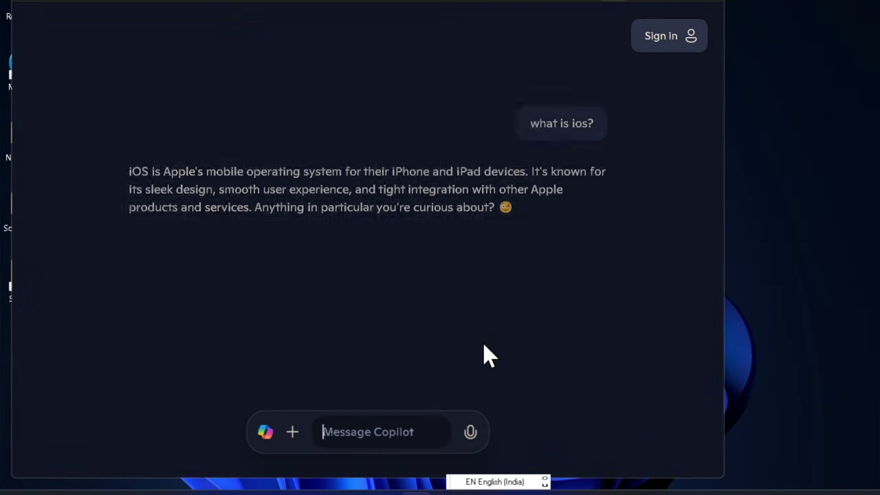
Send 'what is iPhone?' to Copilot from the Message Copilot box
{"action": "left_click", "coordinate": [372, 434]}
{"action": "type", "text": "what is i"}
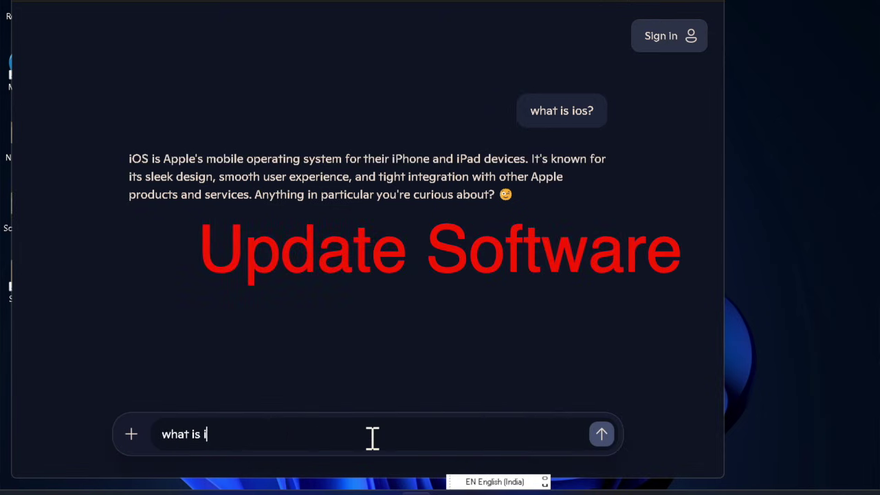
{"action": "type", "text": "Phone"}
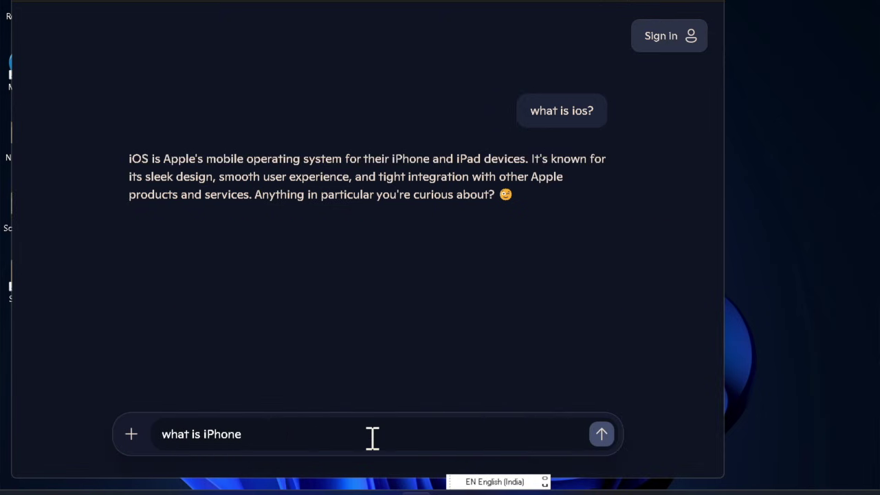
{"action": "type", "text": "?"}
{"action": "key", "text": "Return"}
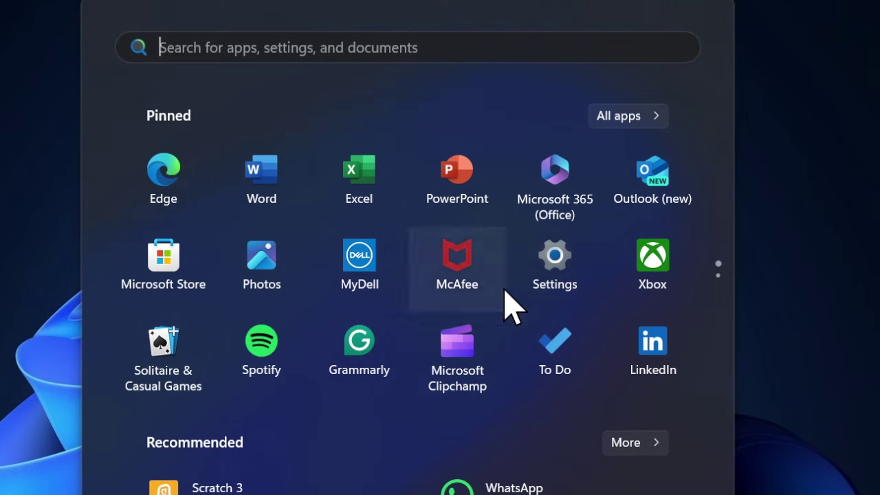
Open Settings on the Windows Update page, which reports the PC up to date
{"action": "left_click", "coordinate": [520, 303]}
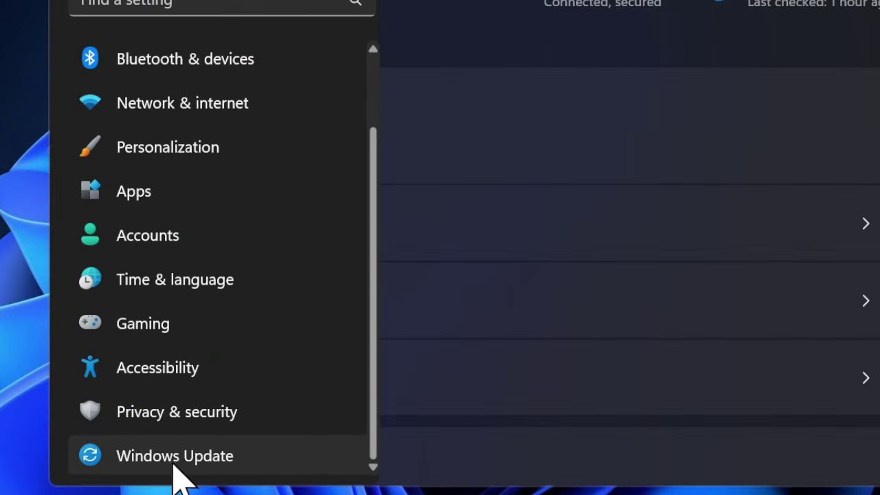
{"action": "left_click", "coordinate": [195, 464]}
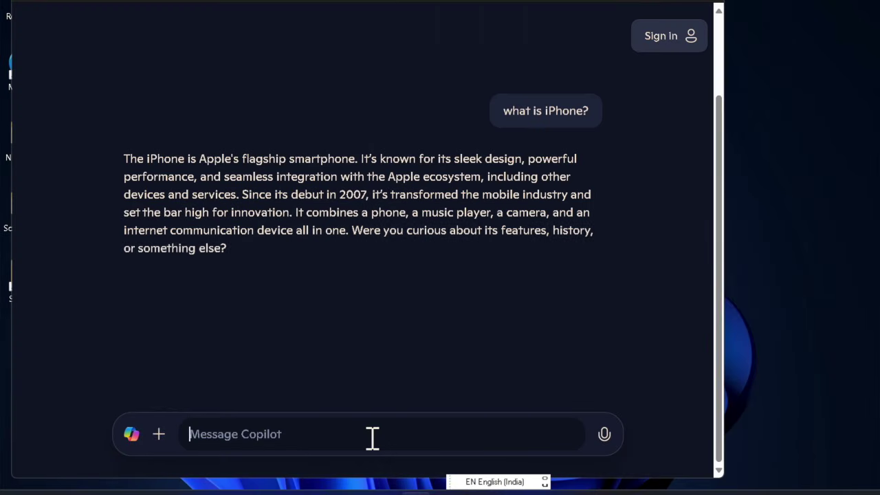
Ask Copilot to 'write an essay about education'
{"action": "type", "text": "wr"}
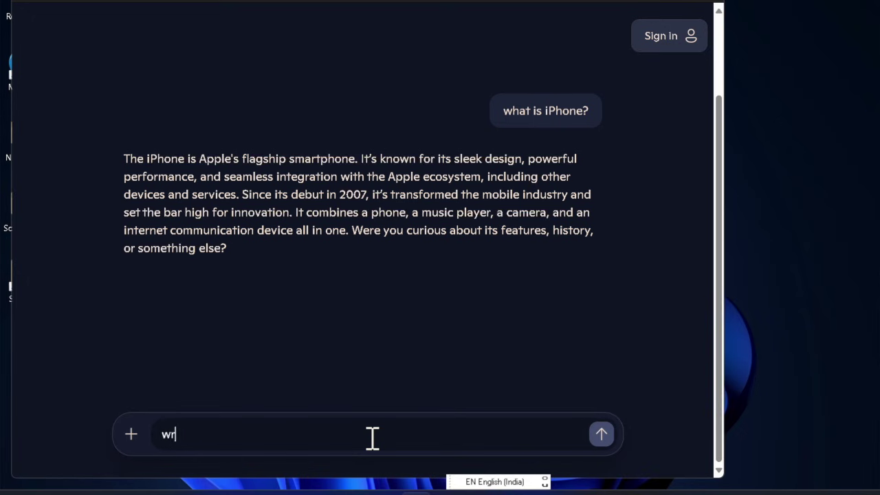
{"action": "type", "text": "ite an essay about education"}
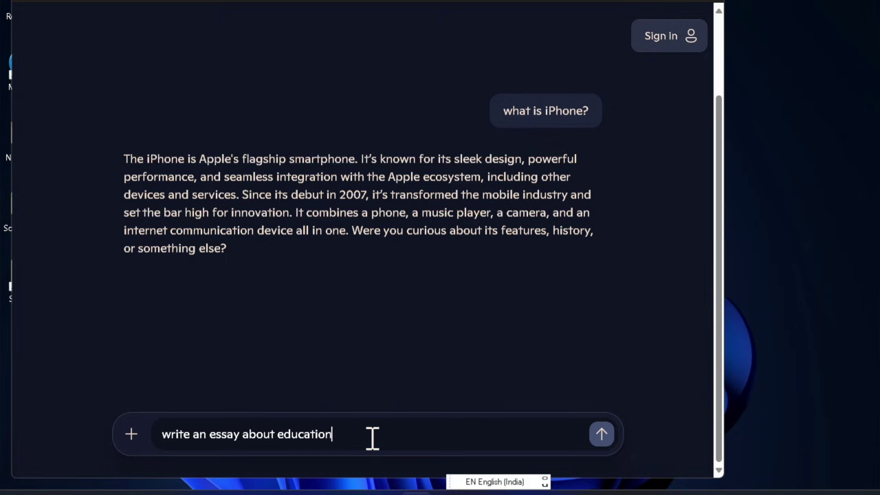
{"action": "key", "text": "Return"}
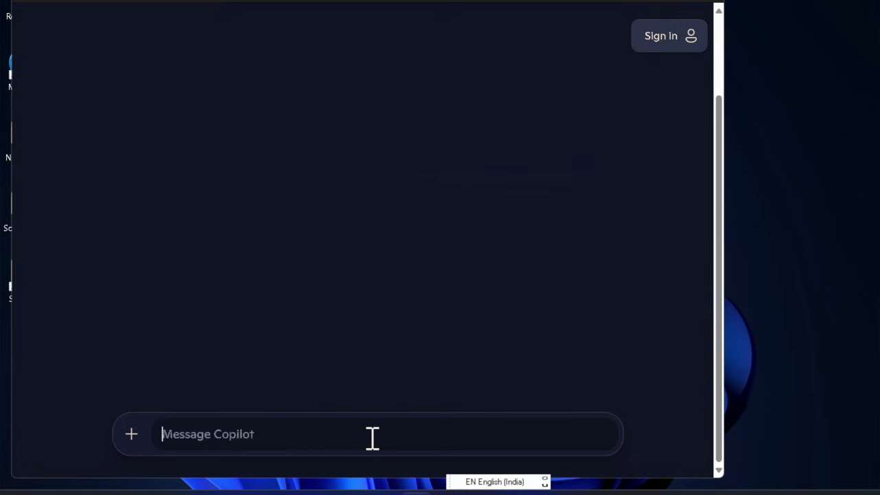